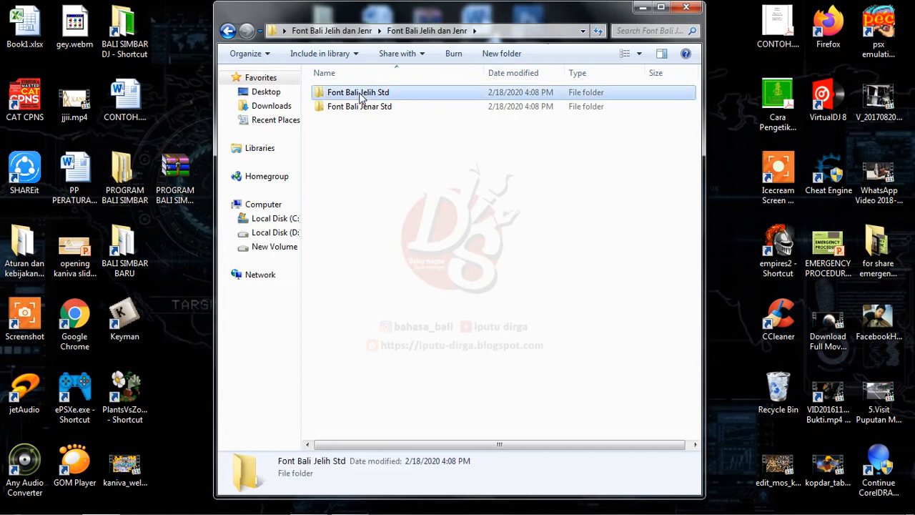
Step: Install the Bali Jelih Std font from the Font Bali Jelih Std folder, replacing the existing copy, and close its preview
{"action": "double_click", "coordinate": [361, 98]}
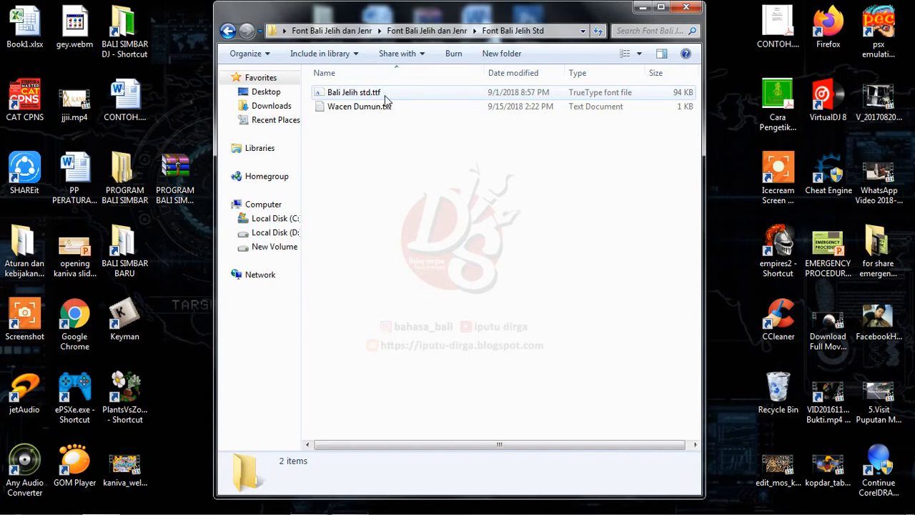
{"action": "double_click", "coordinate": [386, 100]}
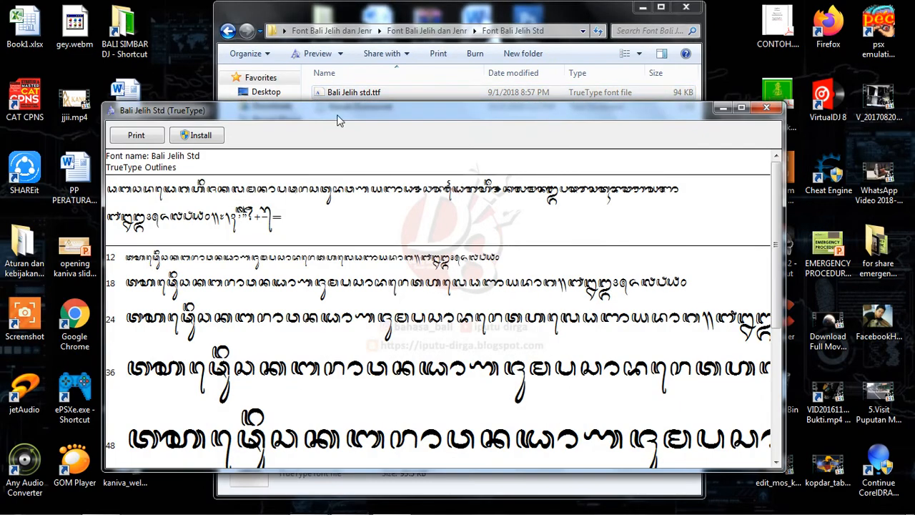
{"action": "left_click", "coordinate": [187, 138]}
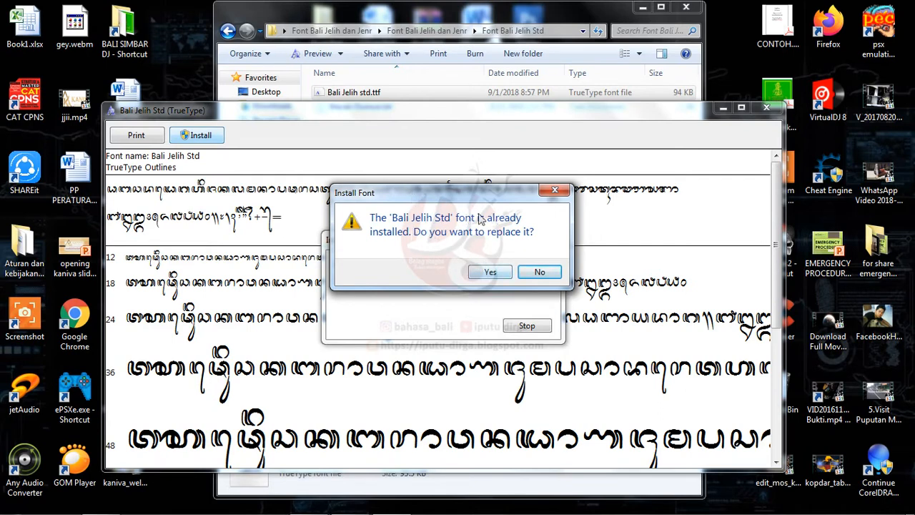
{"action": "left_click", "coordinate": [490, 273]}
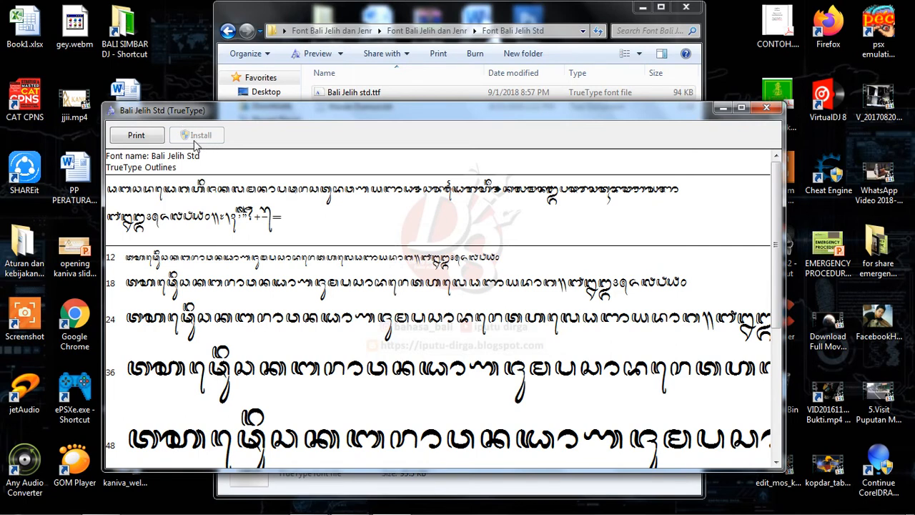
{"action": "left_click", "coordinate": [768, 108]}
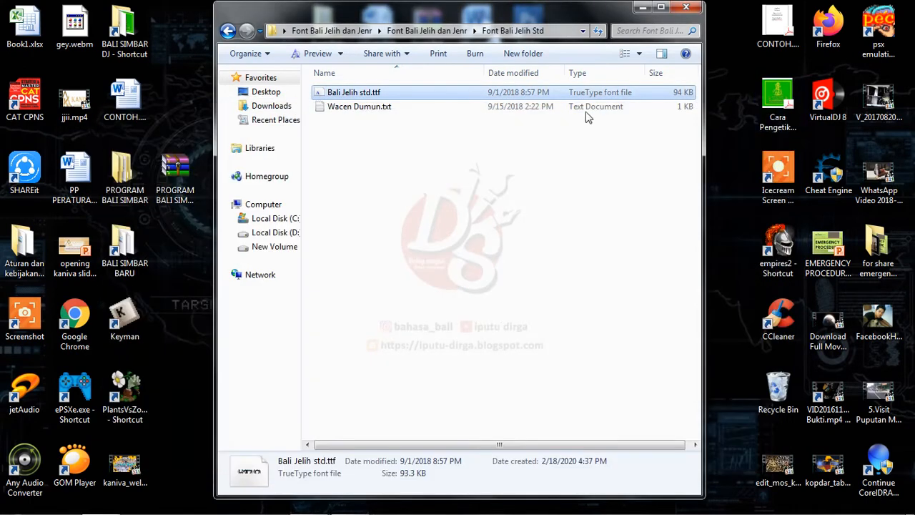
Step: Install the Bali Jenar Std font from the Font Bali Jenar Std folder, and close the preview and folder windows
{"action": "left_click", "coordinate": [432, 32]}
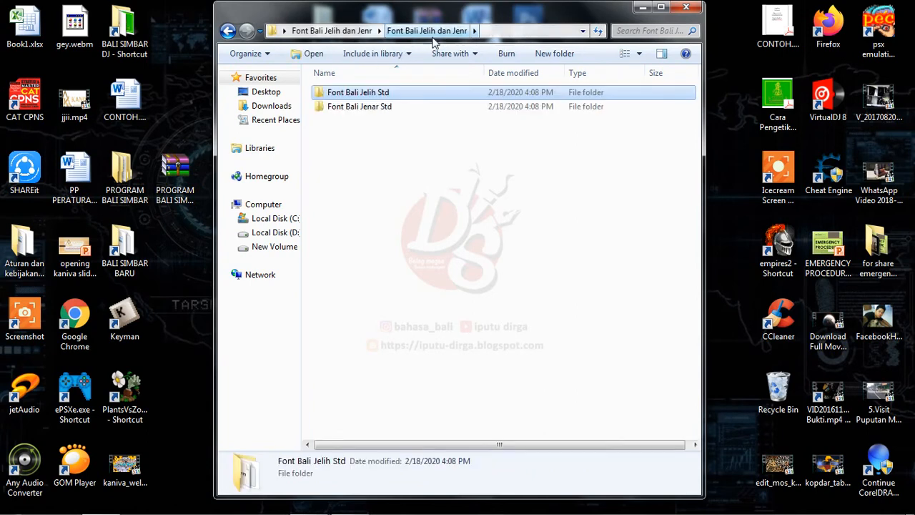
{"action": "left_click", "coordinate": [364, 109]}
{"action": "double_click", "coordinate": [363, 108]}
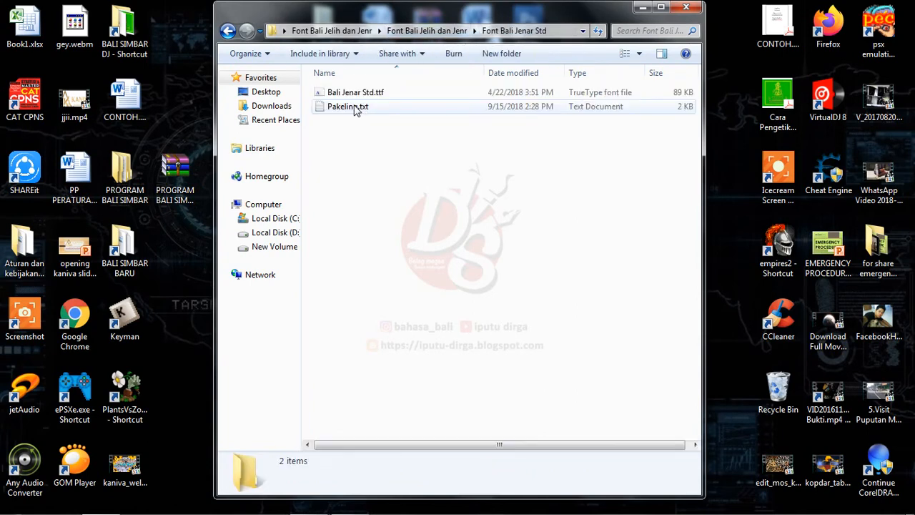
{"action": "double_click", "coordinate": [341, 99]}
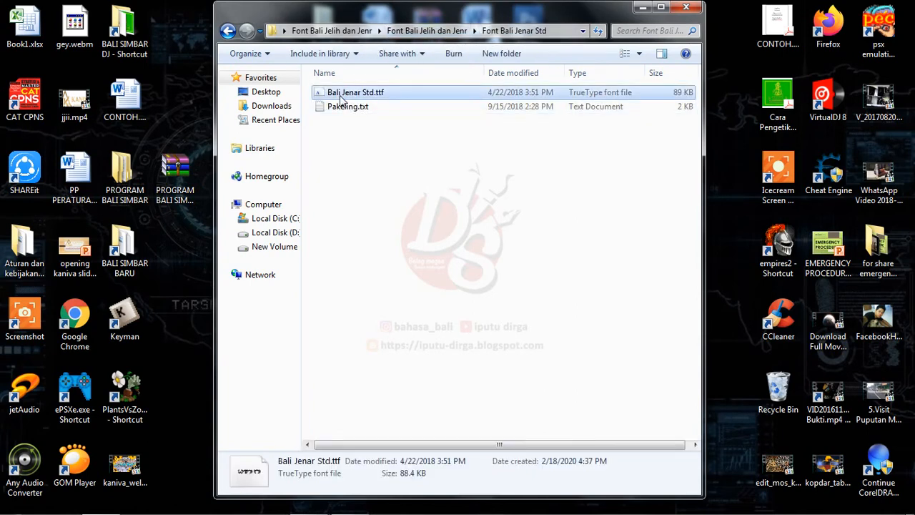
{"action": "left_click", "coordinate": [217, 153]}
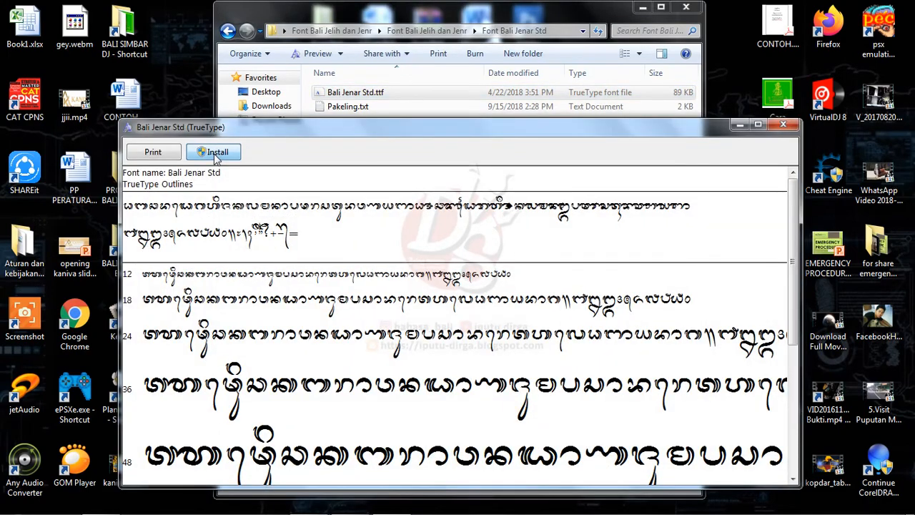
{"action": "left_click", "coordinate": [491, 274]}
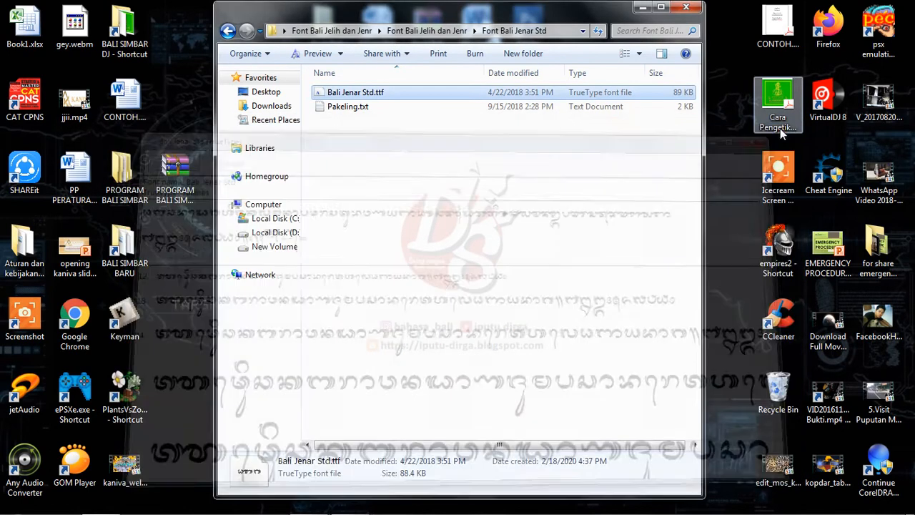
{"action": "left_click", "coordinate": [783, 126]}
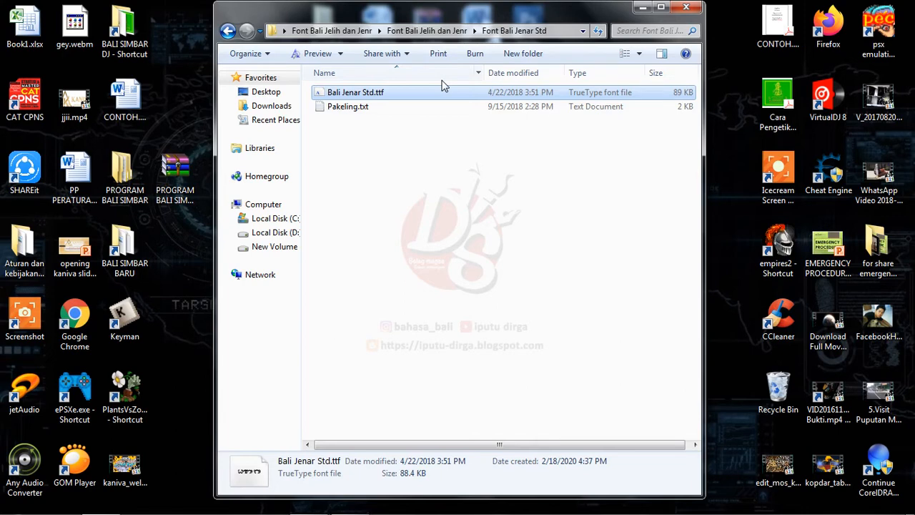
{"action": "left_click", "coordinate": [686, 7]}
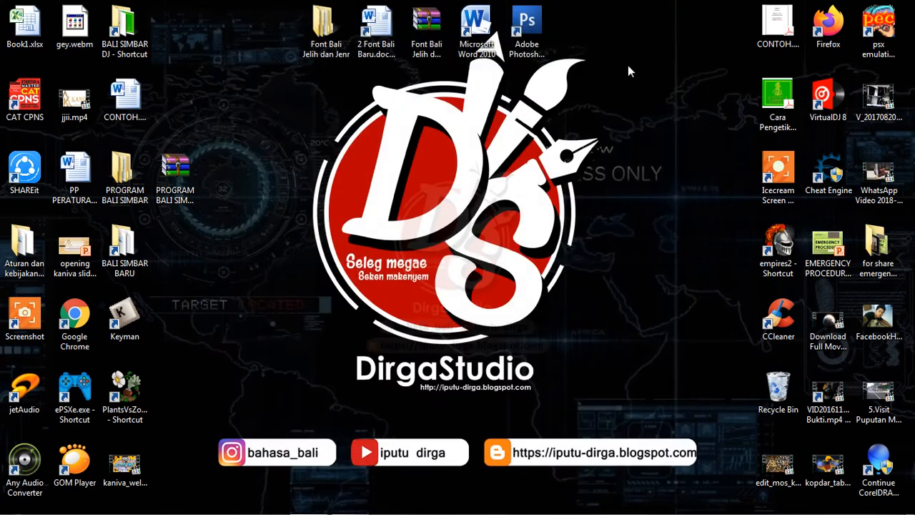
Step: Refresh the desktop and open Microsoft Word 2010 with a blank document
{"action": "right_click", "coordinate": [615, 69]}
{"action": "left_click", "coordinate": [646, 106]}
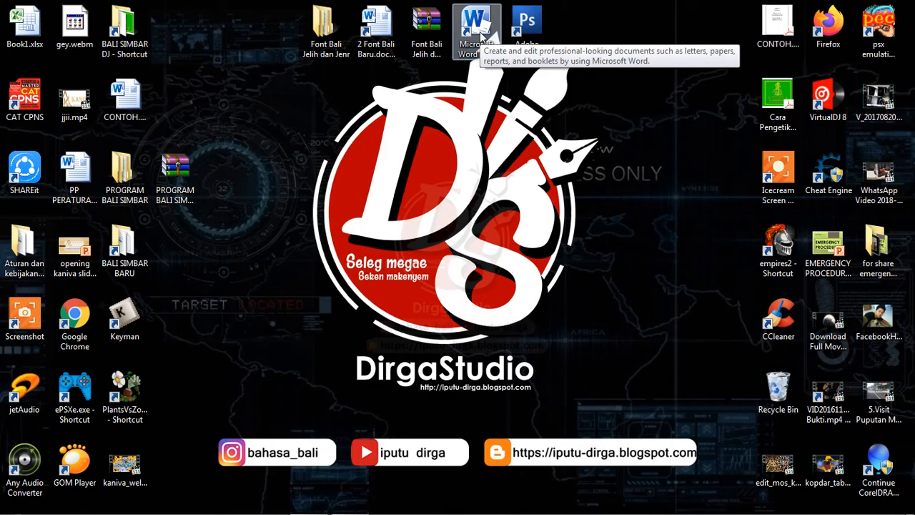
{"action": "double_click", "coordinate": [475, 28]}
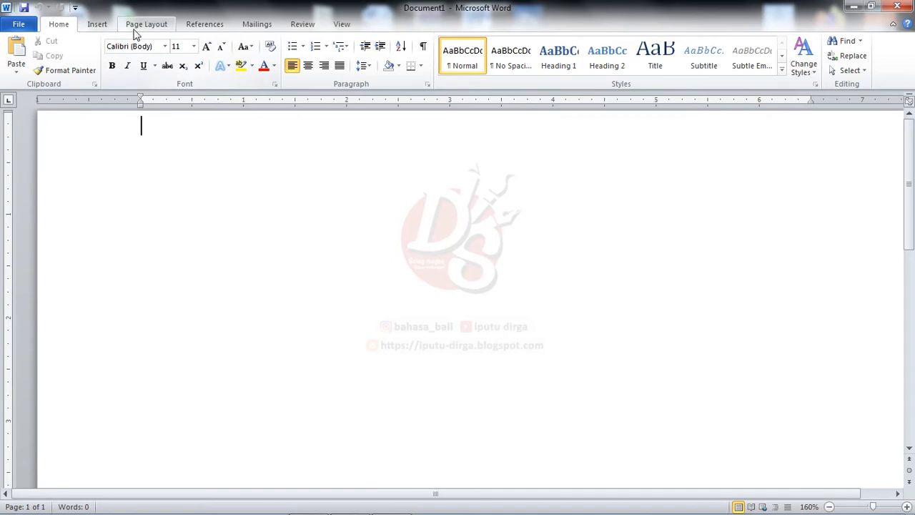
Step: Review the AutoCorrect settings in Word's proofing options and accept them as they are
{"action": "left_click", "coordinate": [26, 27]}
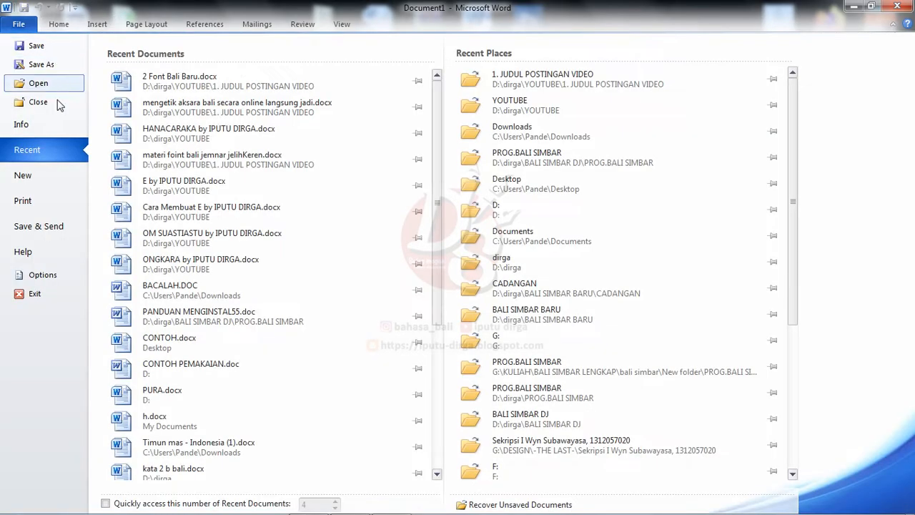
{"action": "left_click", "coordinate": [42, 275]}
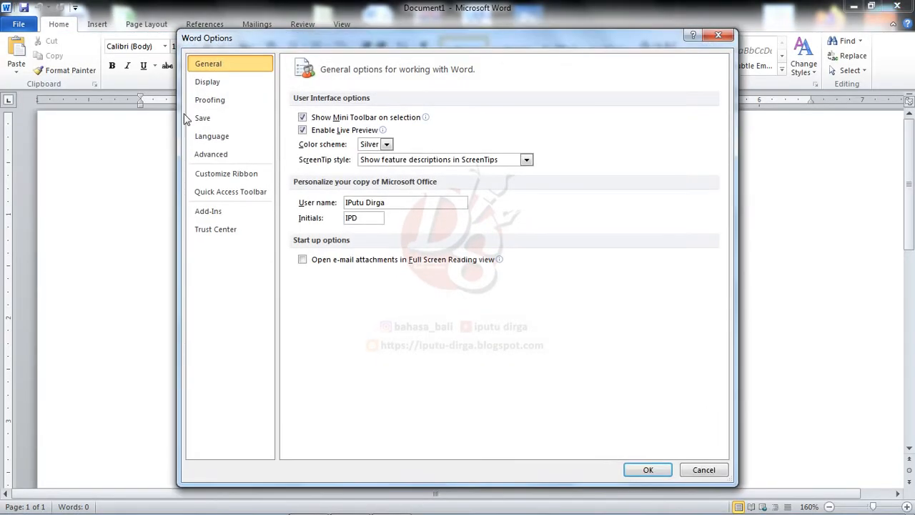
{"action": "left_click", "coordinate": [230, 104]}
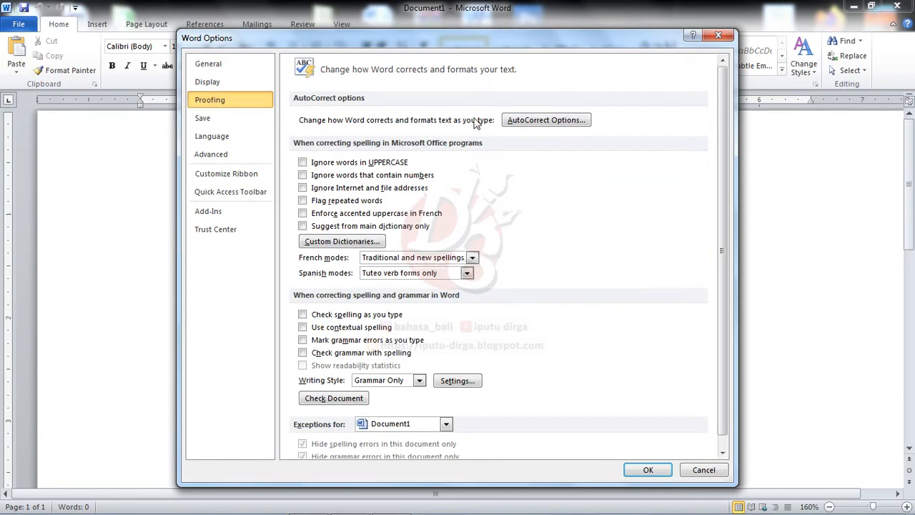
{"action": "left_click", "coordinate": [527, 119]}
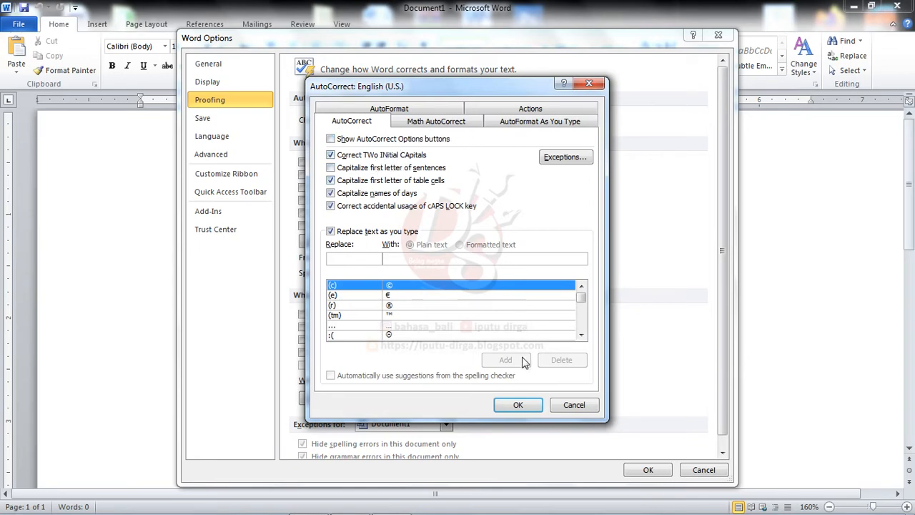
{"action": "left_click", "coordinate": [522, 404]}
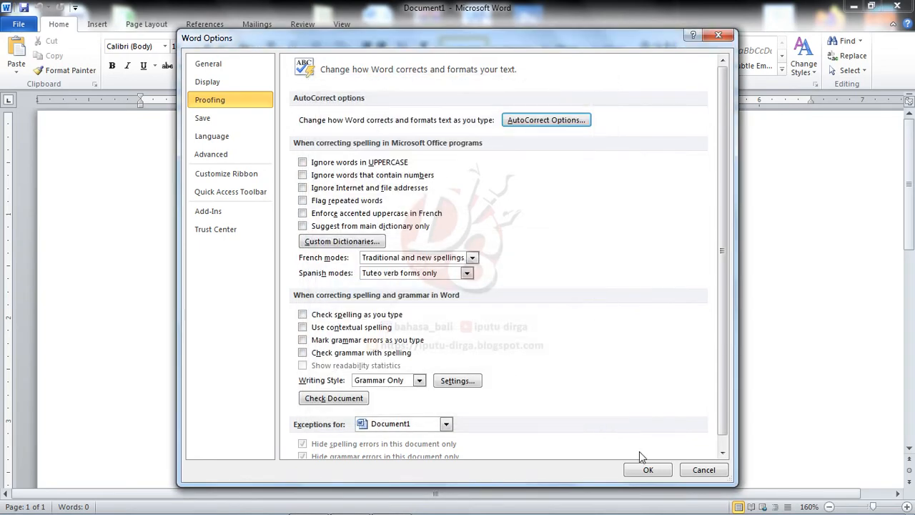
Step: Enable embedding fonts in the file in Word's save options and apply the options
{"action": "left_click", "coordinate": [208, 121]}
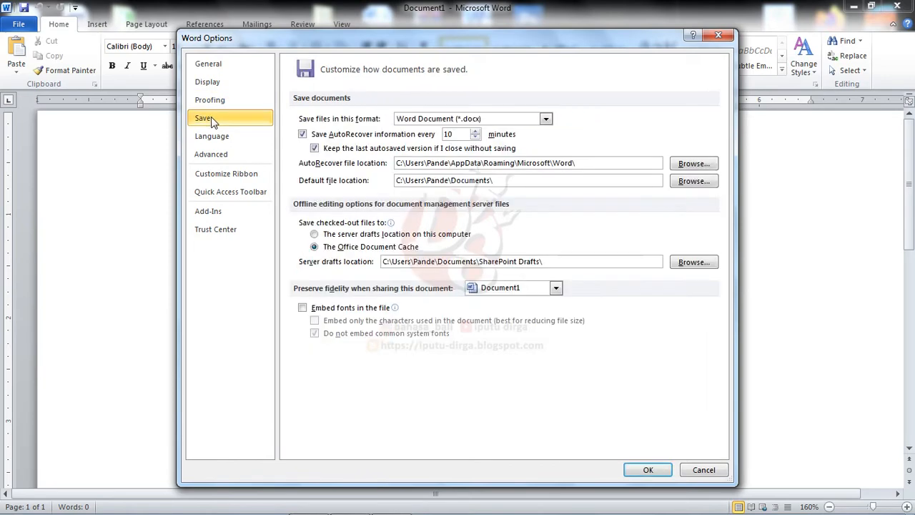
{"action": "left_click", "coordinate": [333, 310]}
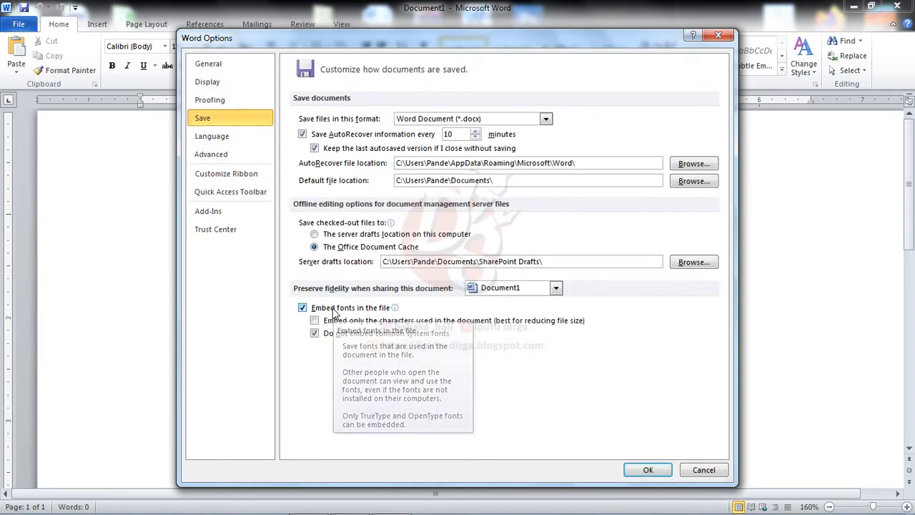
{"action": "left_click", "coordinate": [648, 470]}
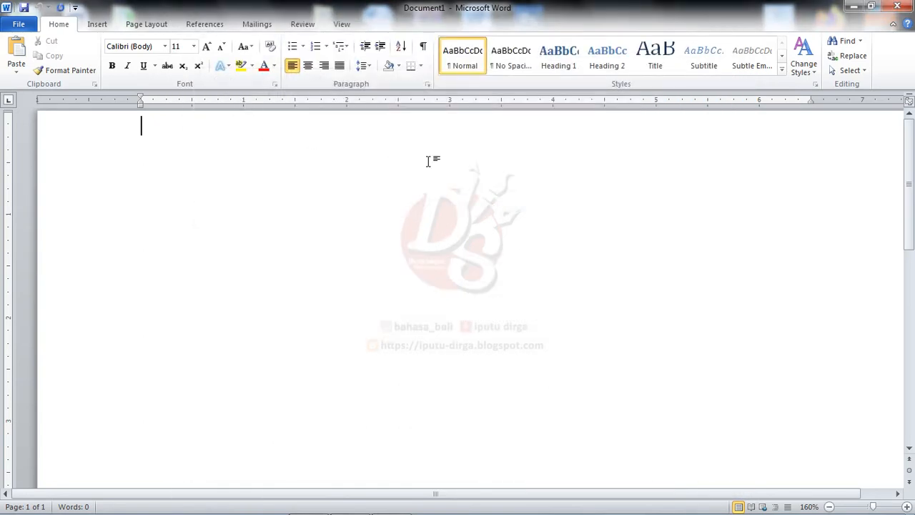
Step: Centre the empty first paragraph and set its font size to 36
{"action": "left_click", "coordinate": [308, 66]}
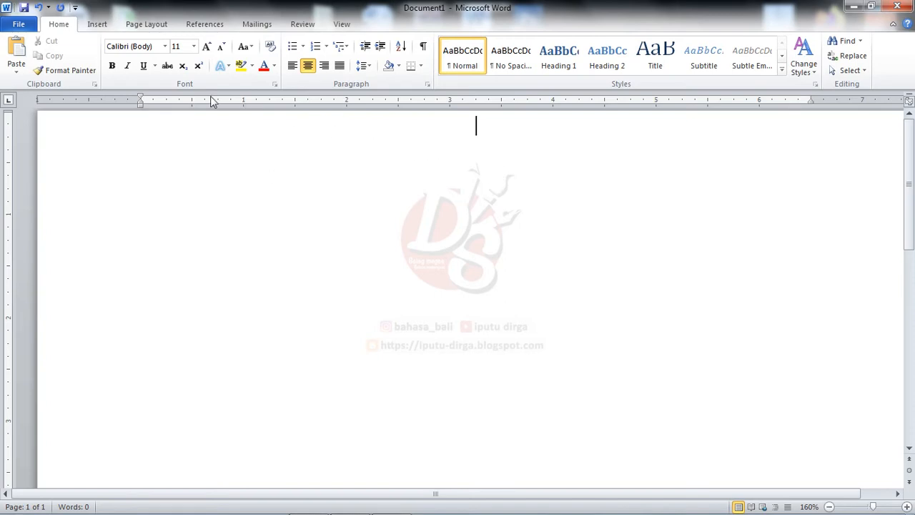
{"action": "left_click", "coordinate": [193, 47]}
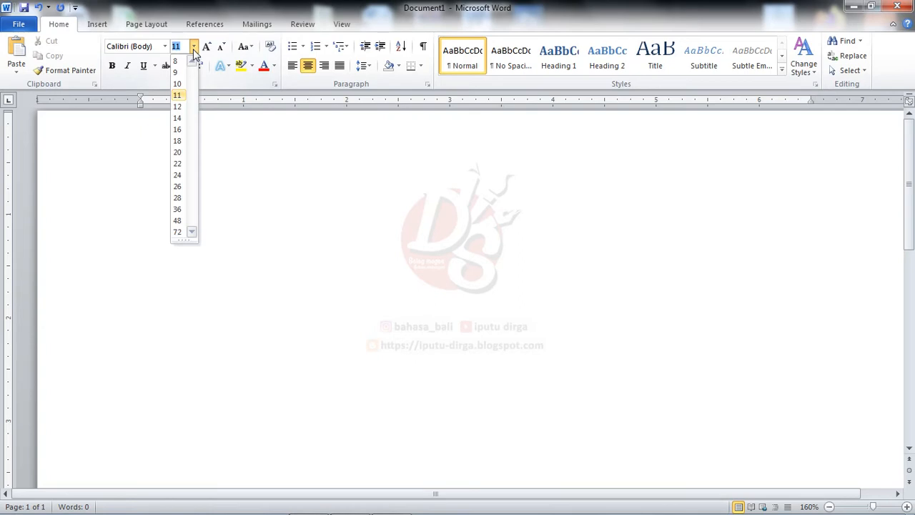
{"action": "left_click", "coordinate": [180, 210]}
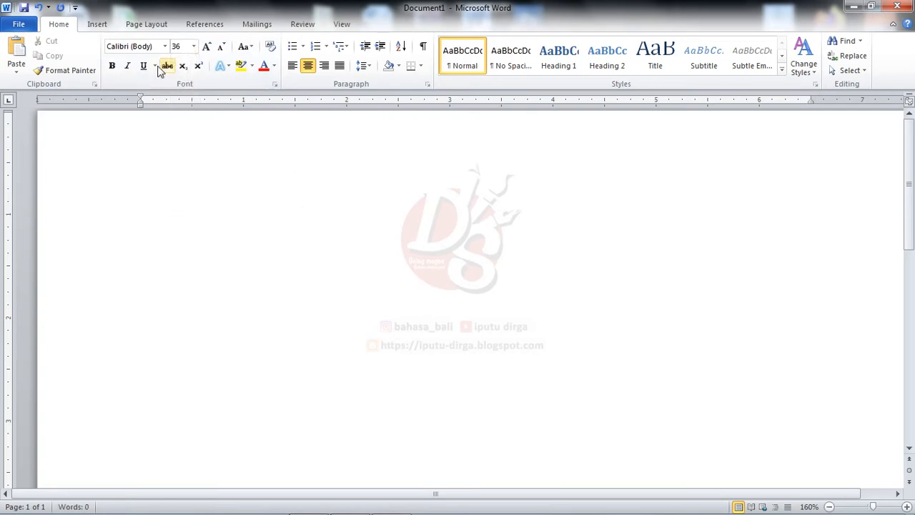
Step: Set the font of the empty first paragraph to Bali Jenar Std
{"action": "left_click", "coordinate": [146, 47]}
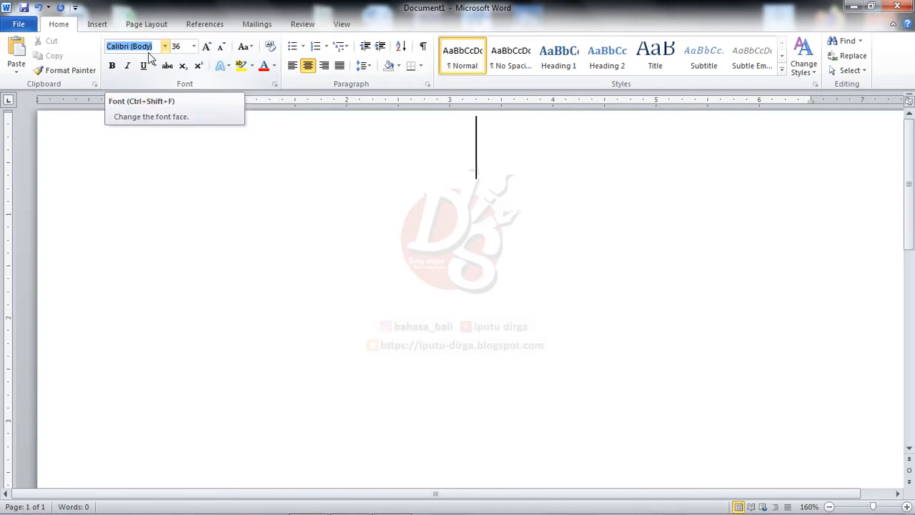
{"action": "type", "text": "Bali Jenar Std"}
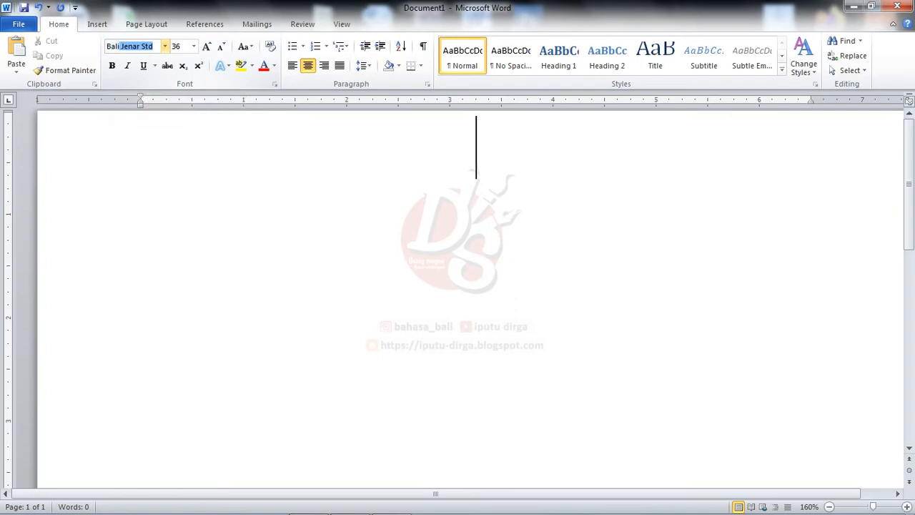
{"action": "key", "text": "Return"}
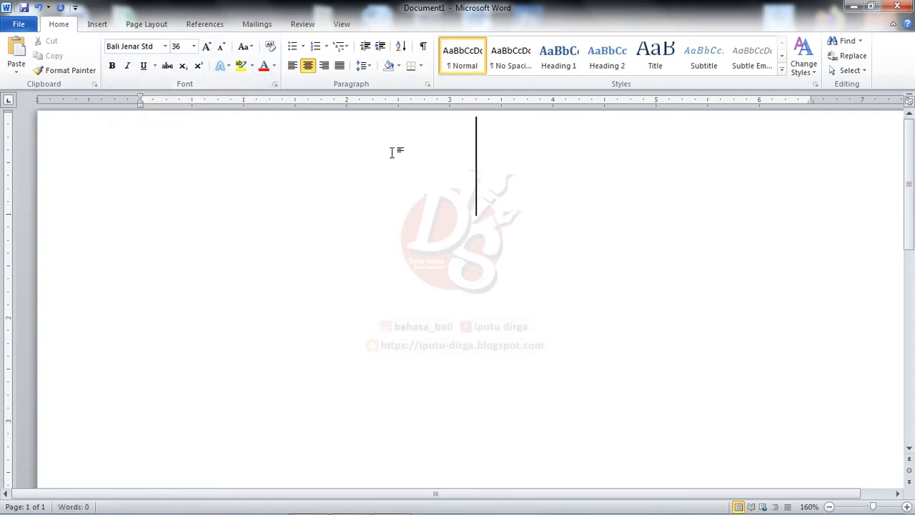
Step: Test the Balinese font by entering "hi" on the first line, and delete the test text
{"action": "mouse_move", "coordinate": [373, 509]}
{"action": "type", "text": "hi"}
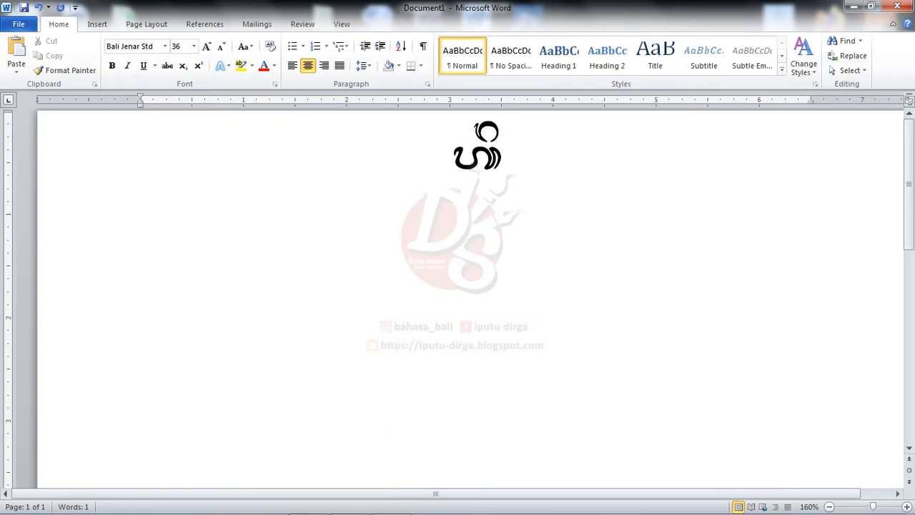
{"action": "key", "text": "BackSpace"}
{"action": "key", "text": "BackSpace"}
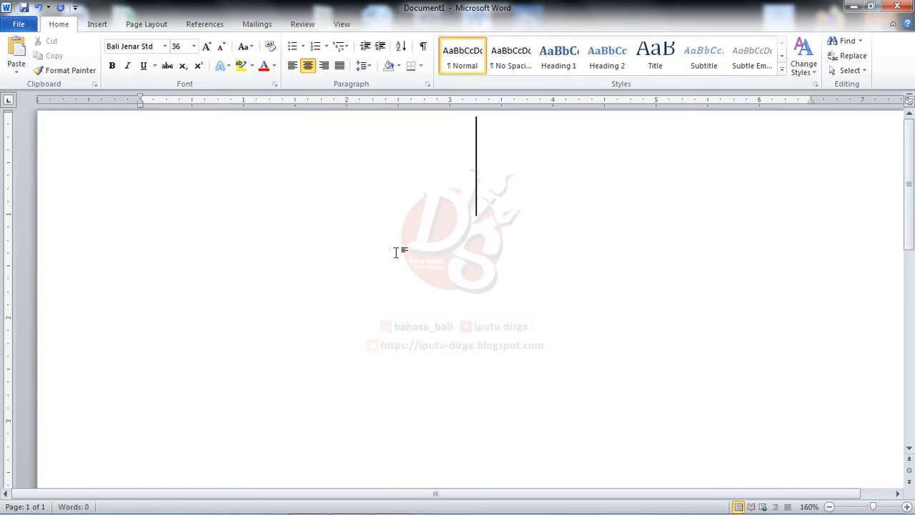
Step: Launch Keyman and activate its Bali Simbar Dwijendra keyboard for the document
{"action": "mouse_move", "coordinate": [36, 505]}
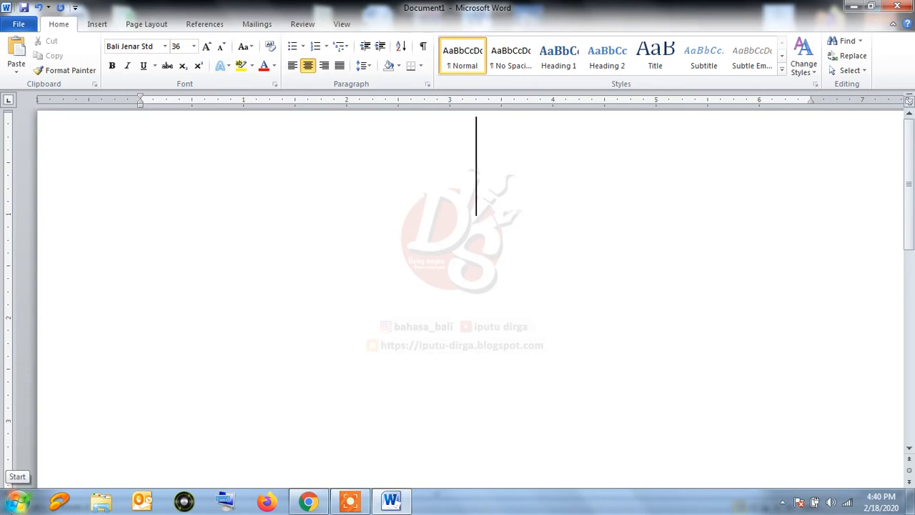
{"action": "left_click", "coordinate": [21, 504]}
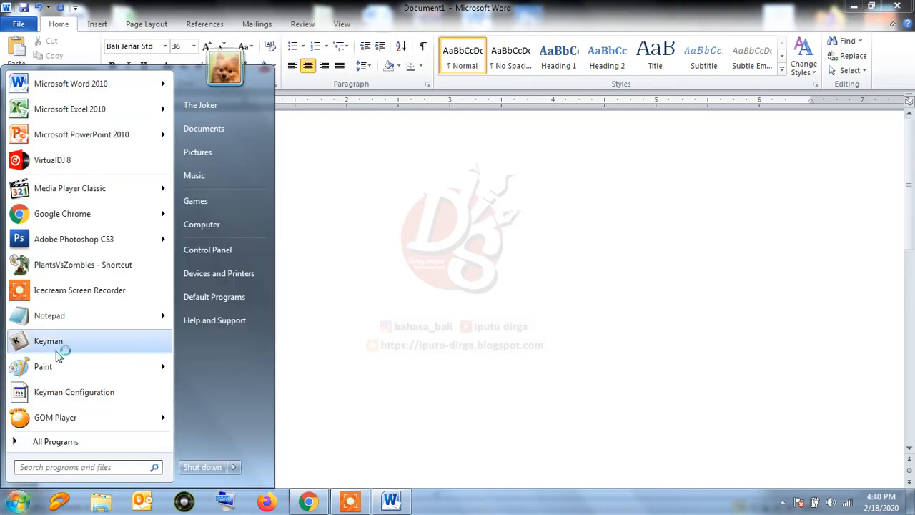
{"action": "left_click", "coordinate": [57, 351]}
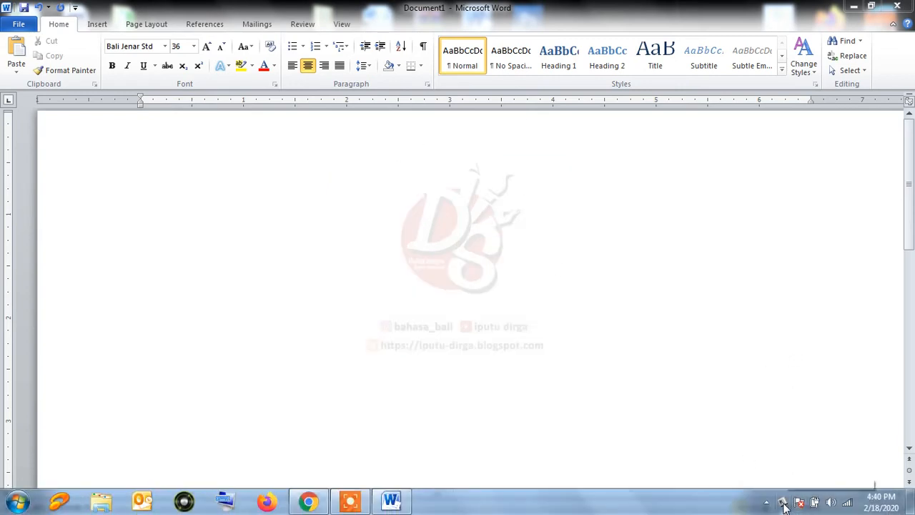
{"action": "left_click", "coordinate": [784, 506]}
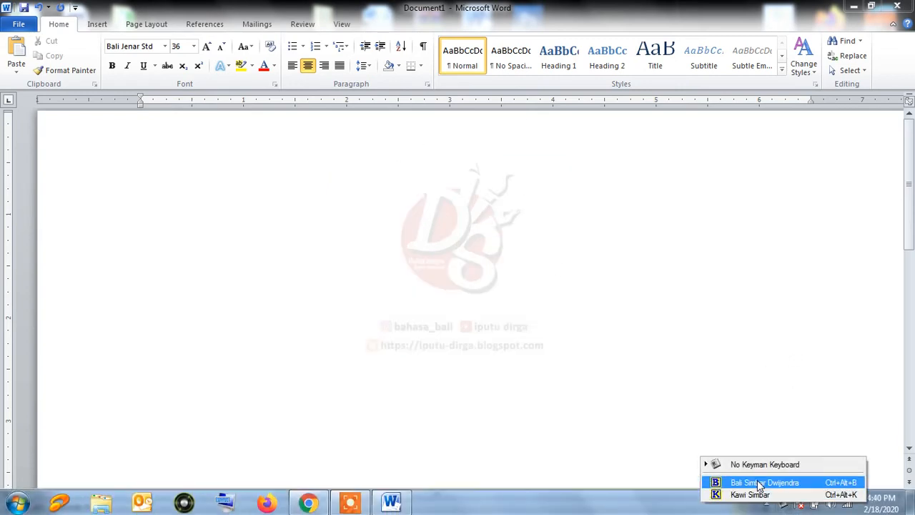
{"action": "left_click", "coordinate": [760, 483]}
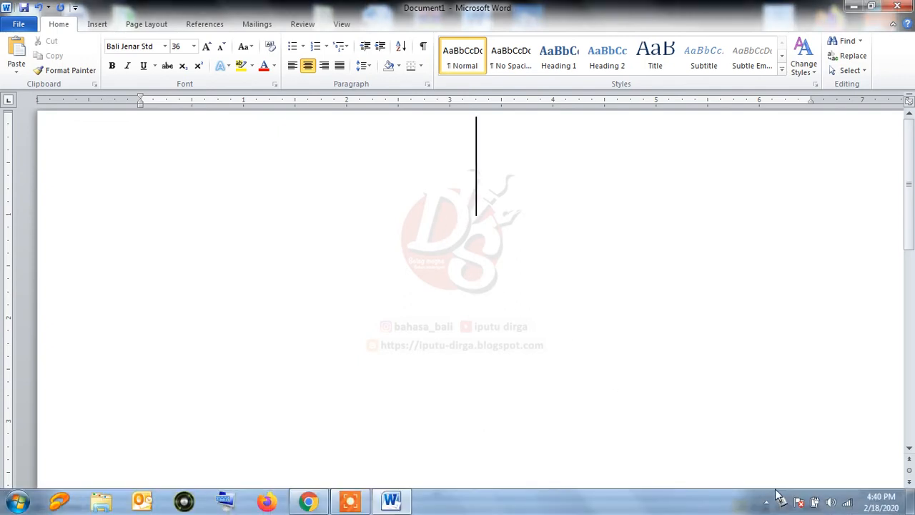
Step: Activate the Keyman Balinese keyboard, test it by entering "hi" on the first line, and delete the test text
{"action": "left_click", "coordinate": [785, 505]}
{"action": "left_click", "coordinate": [762, 482]}
{"action": "type", "text": "hi"}
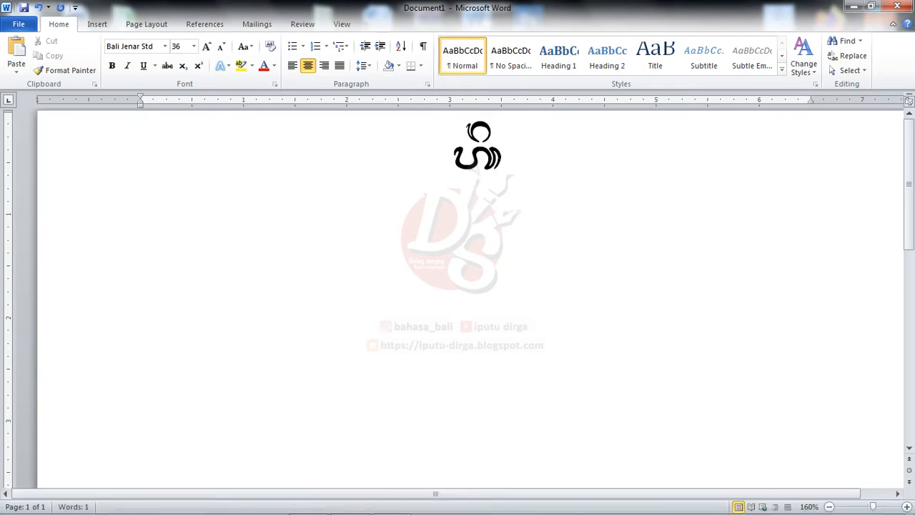
{"action": "key", "text": "BackSpace"}
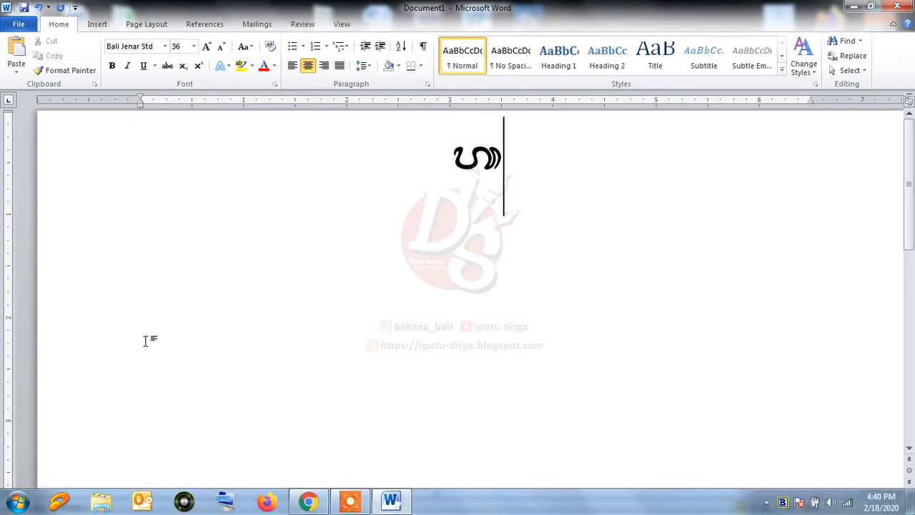
{"action": "key", "text": "BackSpace"}
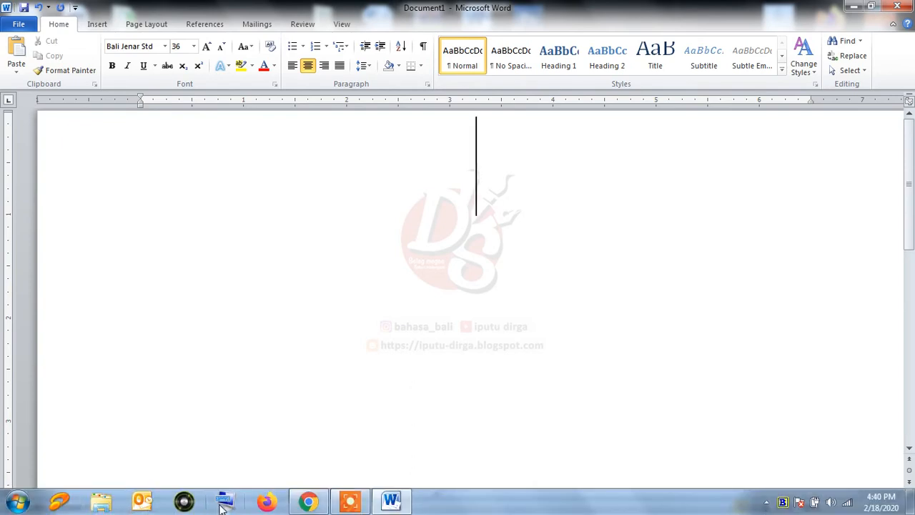
Step: Open the On-Screen Keyboard and move it slightly higher over the document, leaving the first line uncovered
{"action": "left_click", "coordinate": [222, 507]}
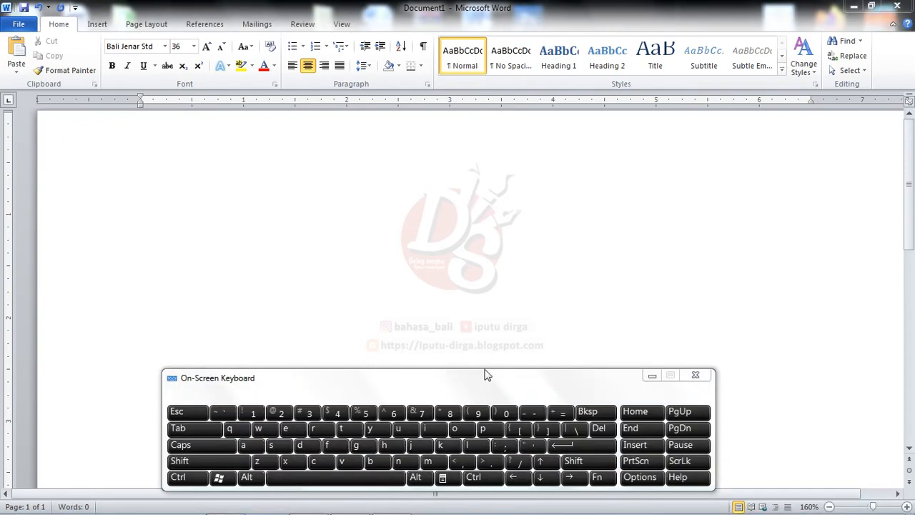
{"action": "left_click", "coordinate": [480, 313]}
{"action": "left_click_drag", "start_coordinate": [486, 391], "coordinate": [512, 373]}
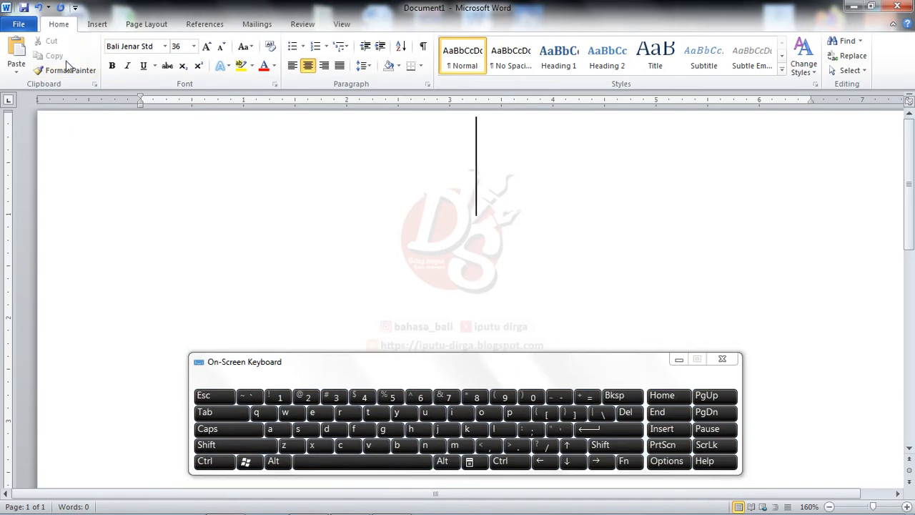
Step: Enter the author's name in Balinese script on the first line with the On-Screen Keyboard, ending with a period
{"action": "left_click", "coordinate": [465, 415]}
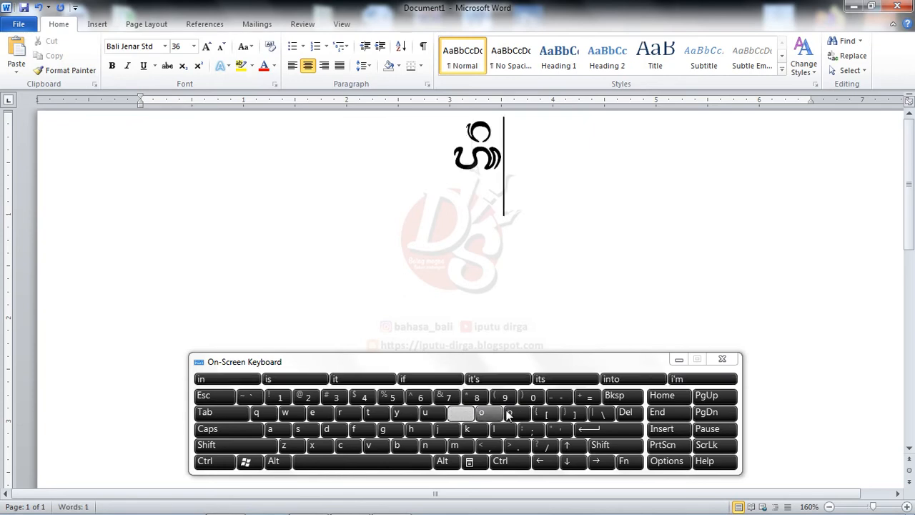
{"action": "left_click", "coordinate": [509, 414]}
{"action": "left_click", "coordinate": [434, 417]}
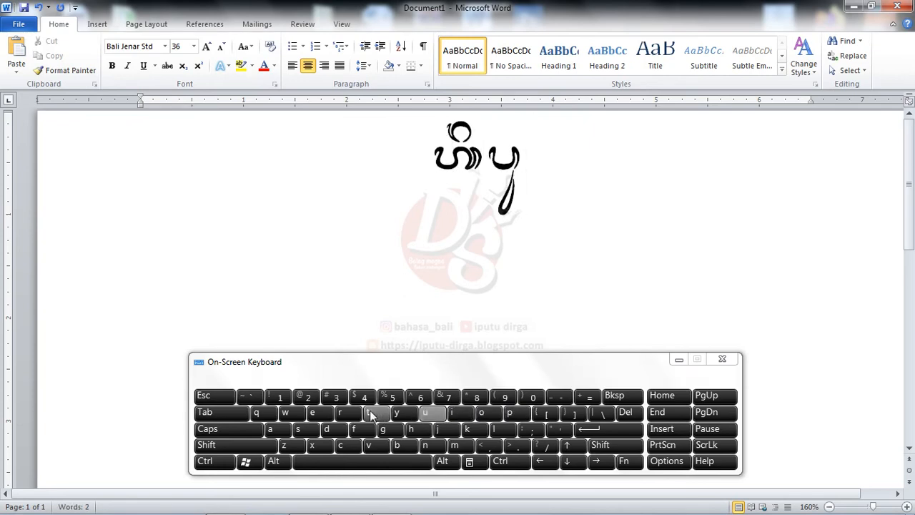
{"action": "left_click", "coordinate": [371, 417]}
{"action": "left_click", "coordinate": [427, 415]}
{"action": "type", "text": "ki"}
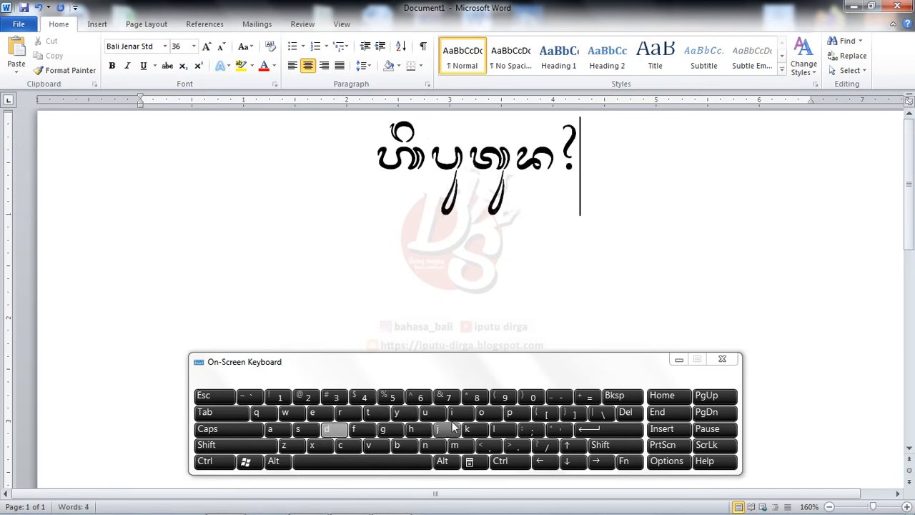
{"action": "left_click", "coordinate": [341, 417]}
{"action": "left_click", "coordinate": [387, 431]}
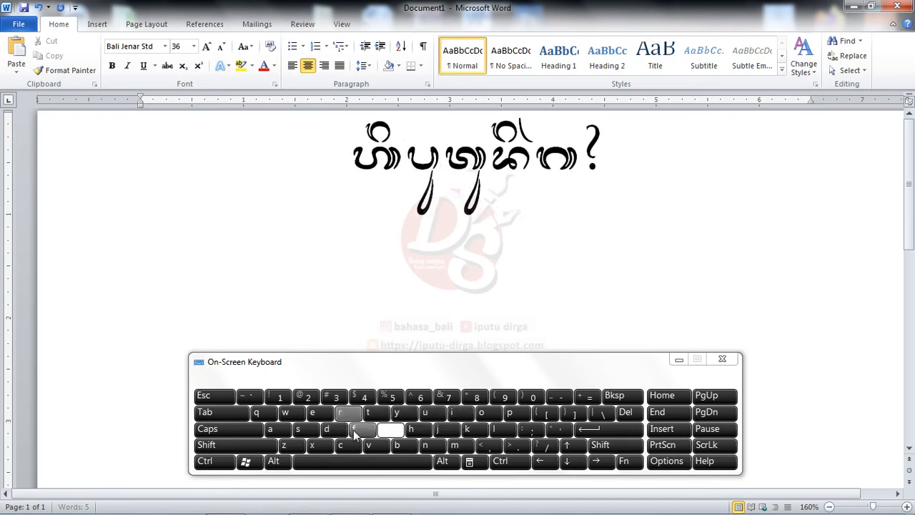
{"action": "left_click", "coordinate": [280, 431]}
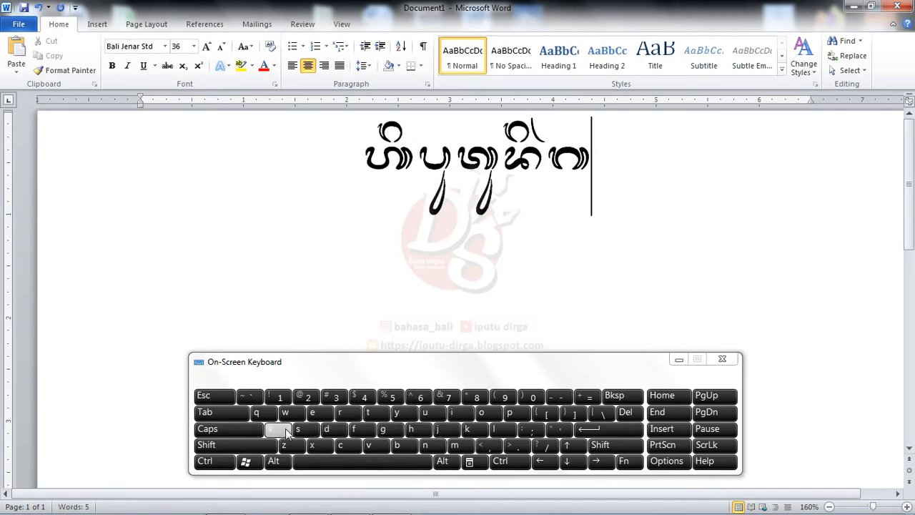
{"action": "left_click", "coordinate": [520, 445]}
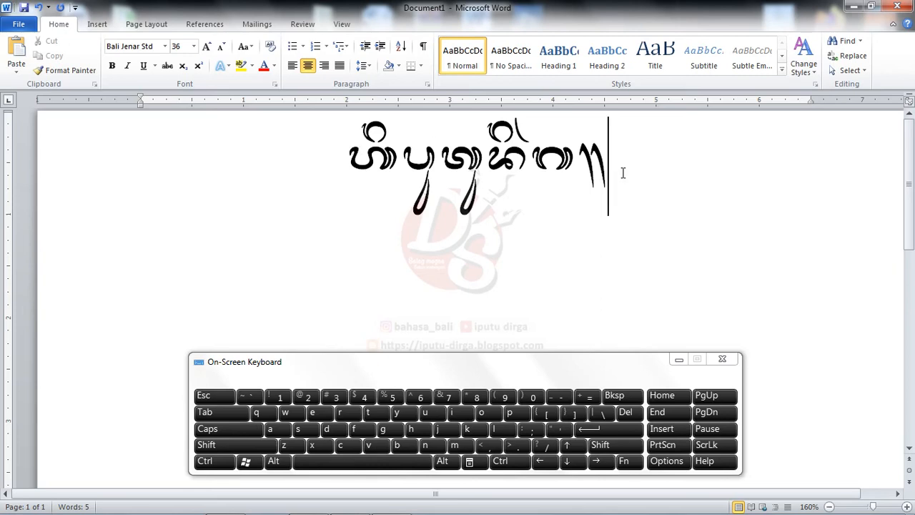
Step: Start a second line below the Balinese name and set its font to Bali Jelih Std
{"action": "key", "text": "Return"}
{"action": "left_click", "coordinate": [151, 46]}
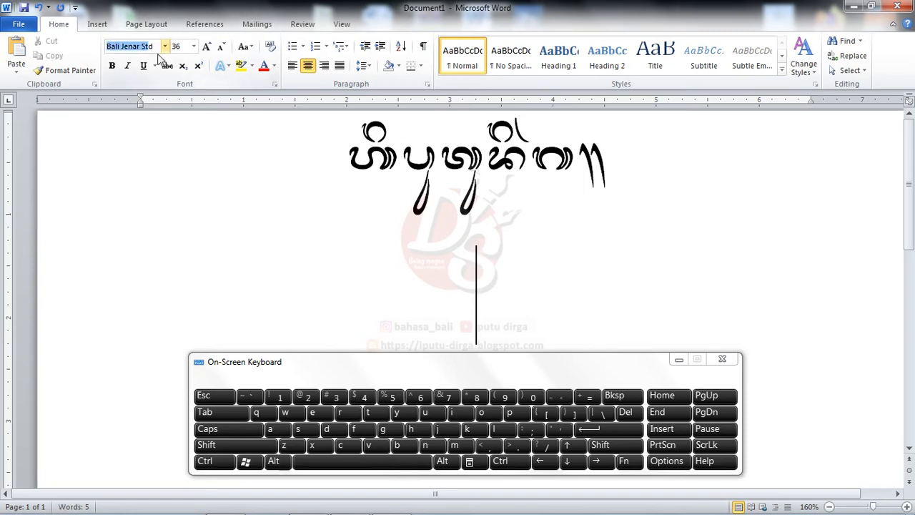
{"action": "left_click", "coordinate": [161, 50]}
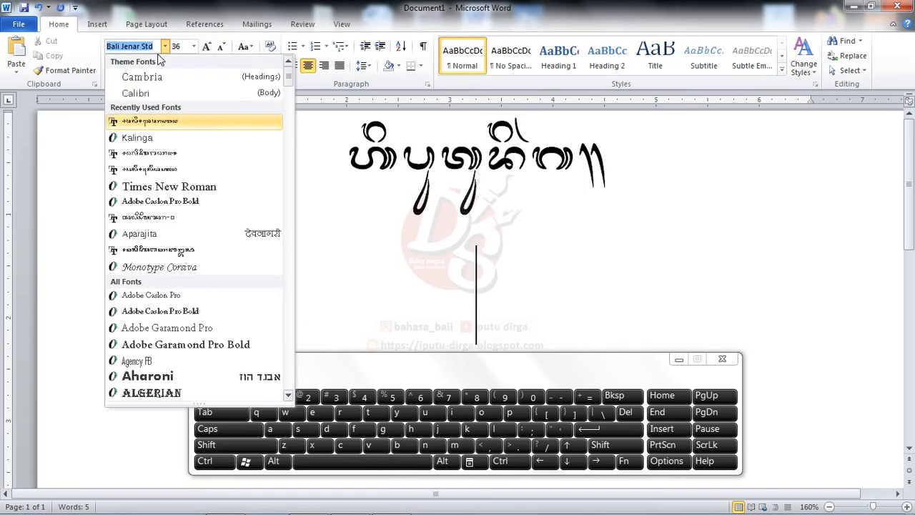
{"action": "key", "text": "Down"}
{"action": "key", "text": "Down"}
{"action": "key", "text": "Down"}
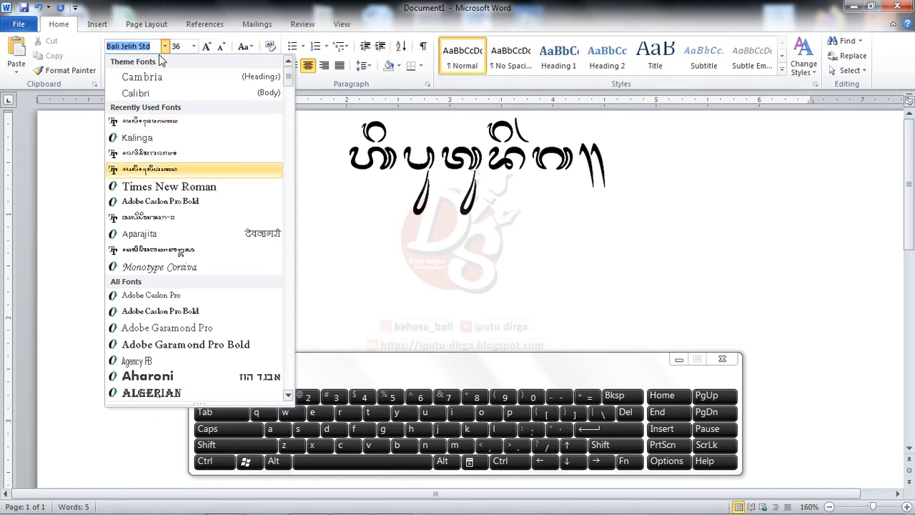
{"action": "key", "text": "Return"}
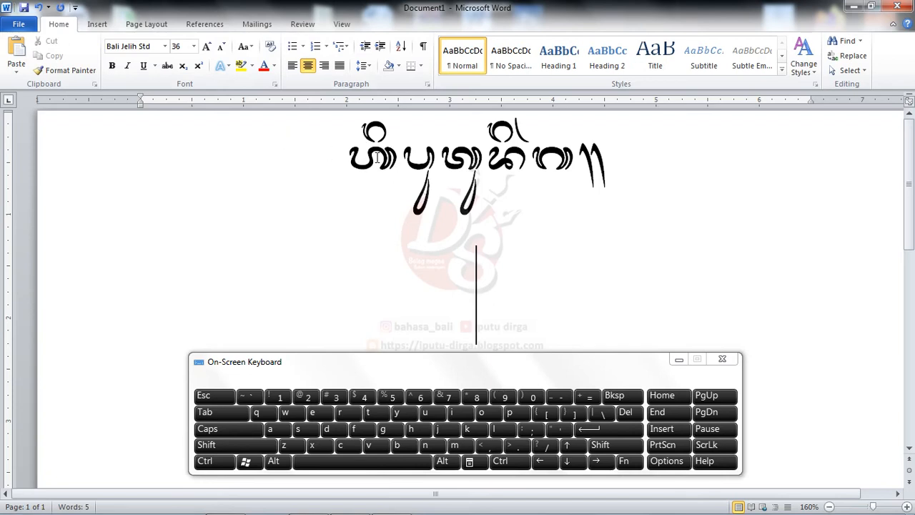
Step: Enter the same name and a period on the second line with the On-Screen Keyboard, and return to the first line
{"action": "left_click", "coordinate": [461, 416]}
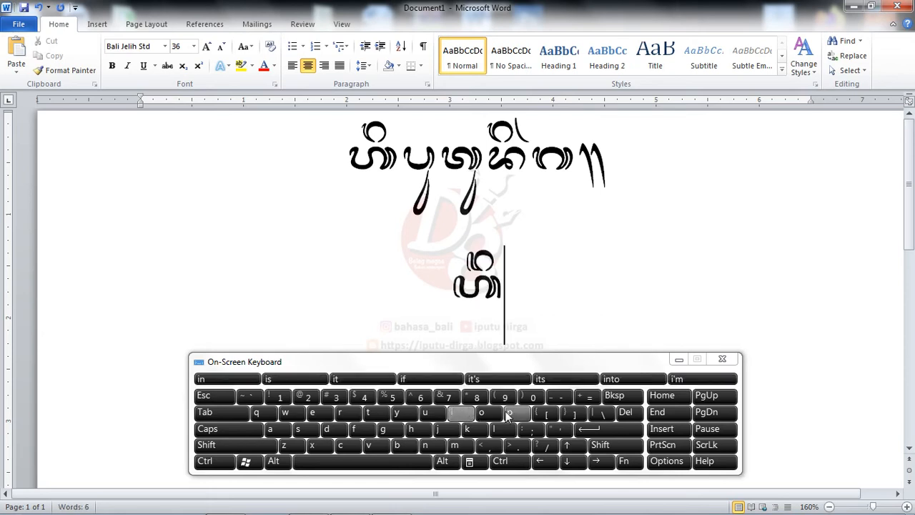
{"action": "left_click", "coordinate": [509, 413]}
{"action": "left_click", "coordinate": [432, 415]}
{"action": "left_click", "coordinate": [377, 413]}
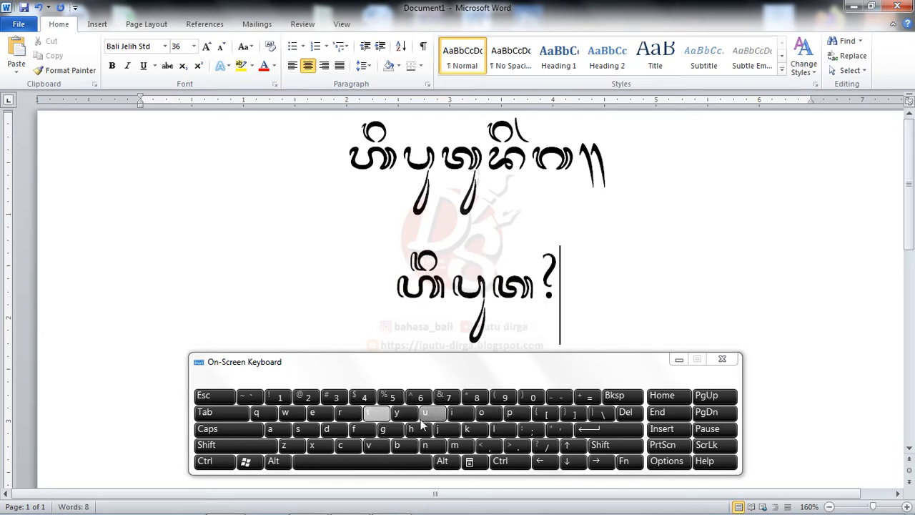
{"action": "left_click", "coordinate": [431, 413]}
{"action": "left_click", "coordinate": [326, 429]}
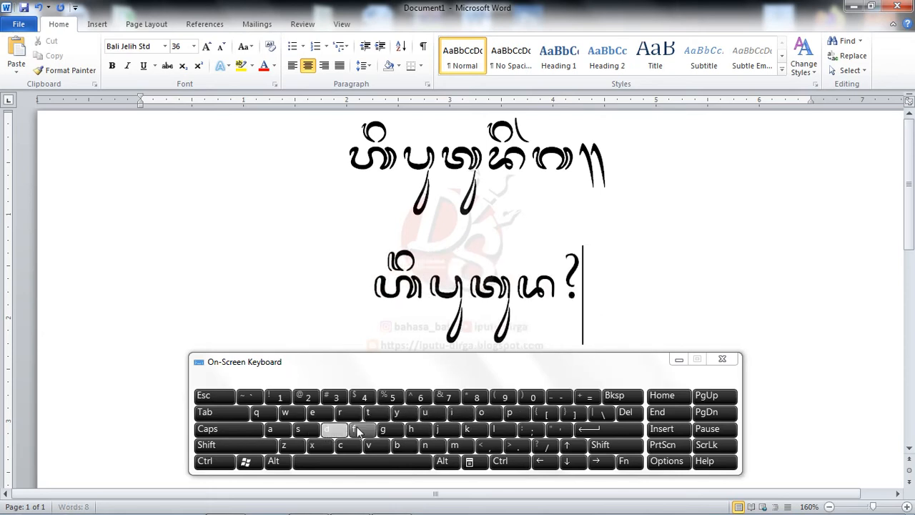
{"action": "left_click", "coordinate": [461, 413]}
{"action": "left_click", "coordinate": [348, 414]}
{"action": "left_click", "coordinate": [383, 429]}
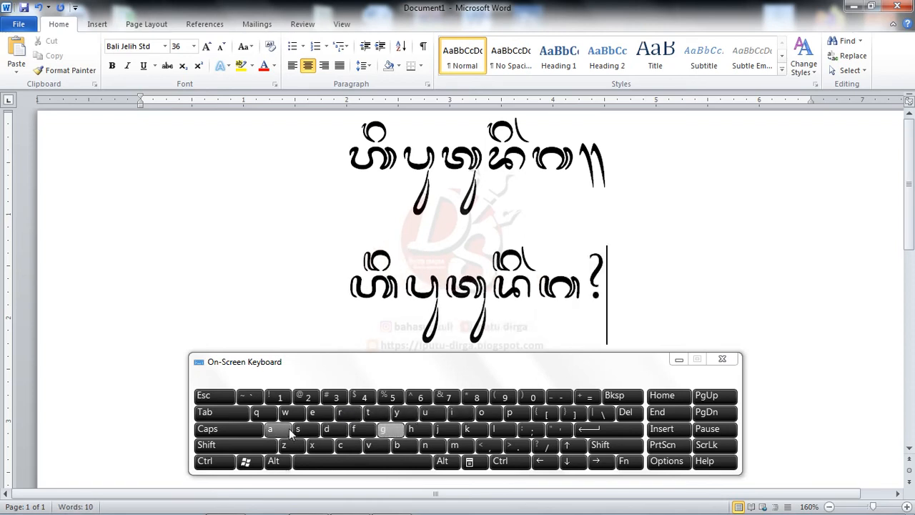
{"action": "left_click", "coordinate": [270, 429]}
{"action": "left_click", "coordinate": [517, 445]}
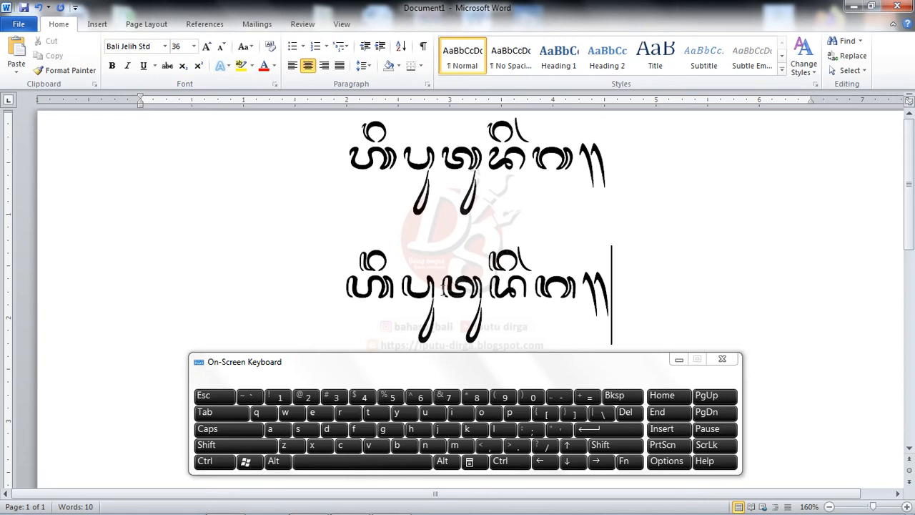
{"action": "left_click", "coordinate": [374, 163]}
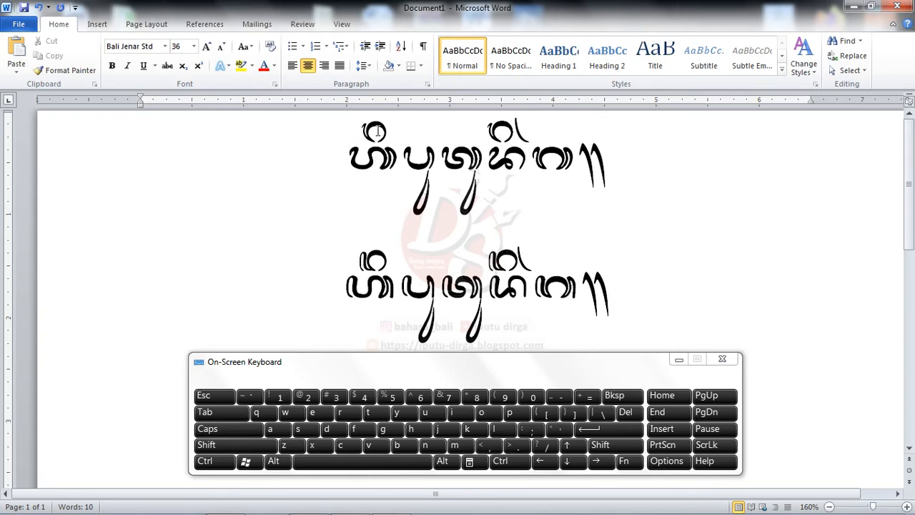